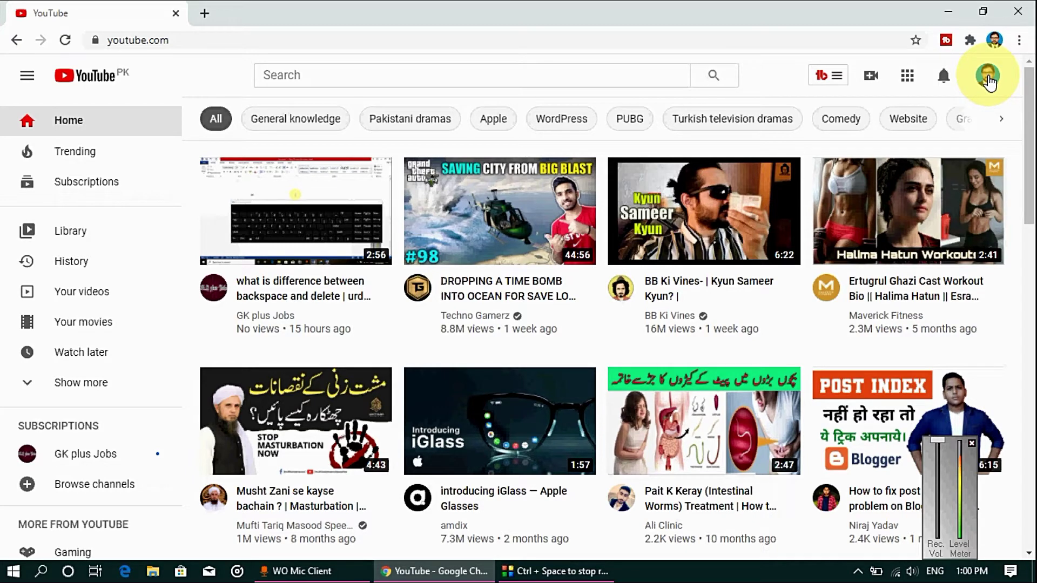
Open YouTube Studio from the account and bring up the monetisation options of the upload defaults
click(989, 79)
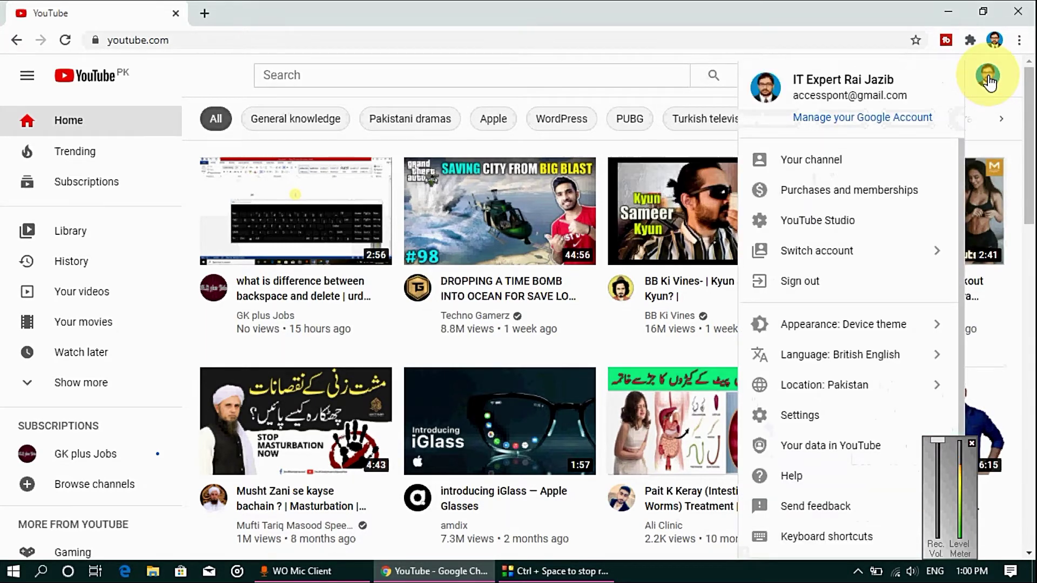
click(844, 219)
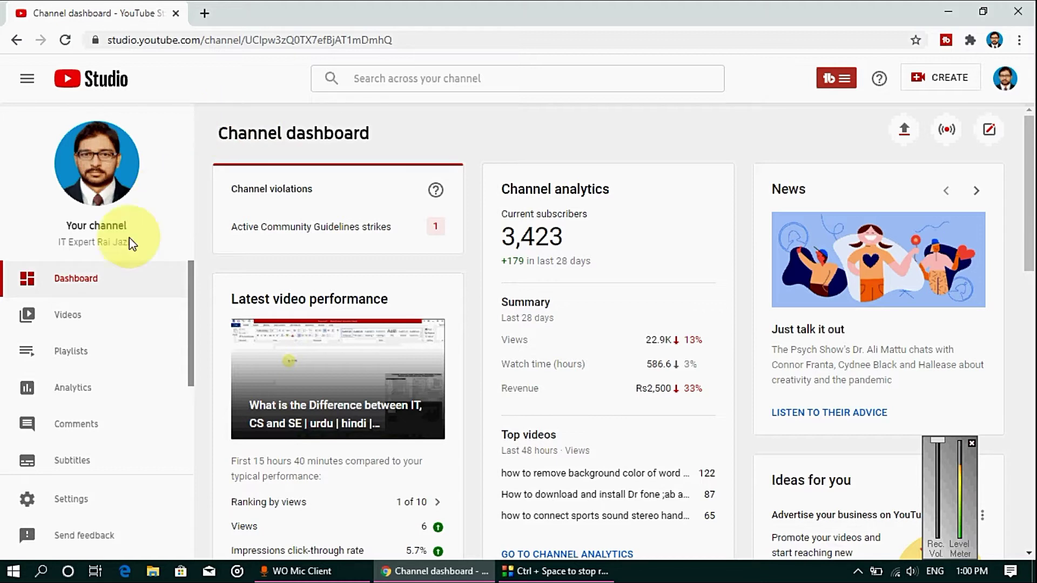
drag(189, 287, 190, 364)
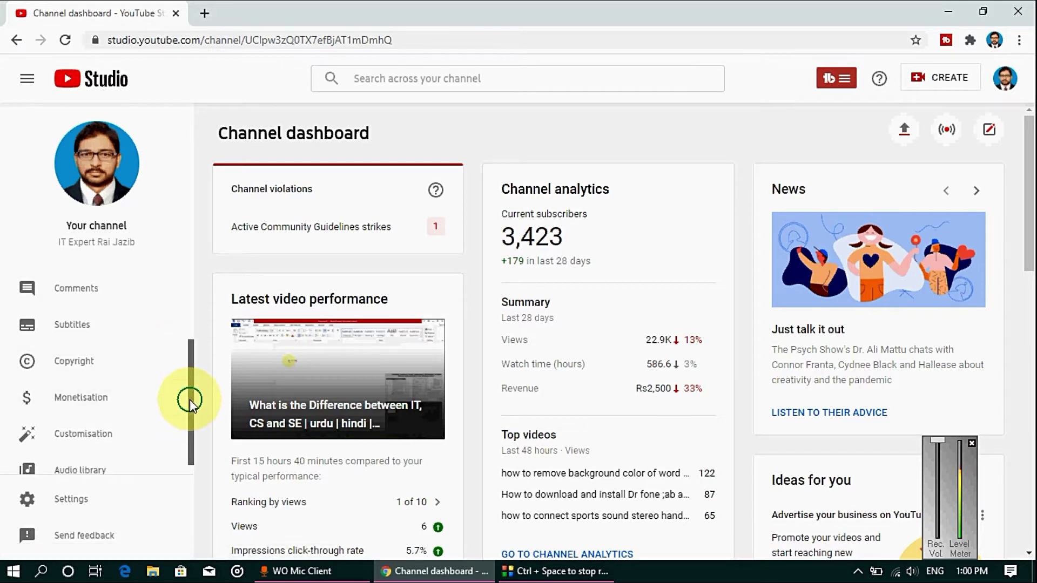
drag(190, 399, 190, 439)
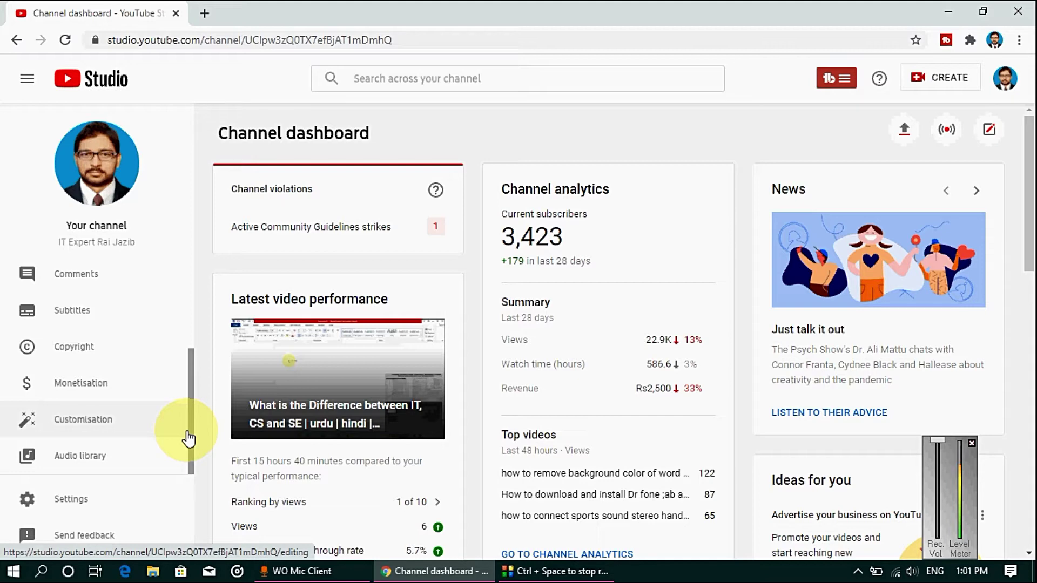
click(65, 504)
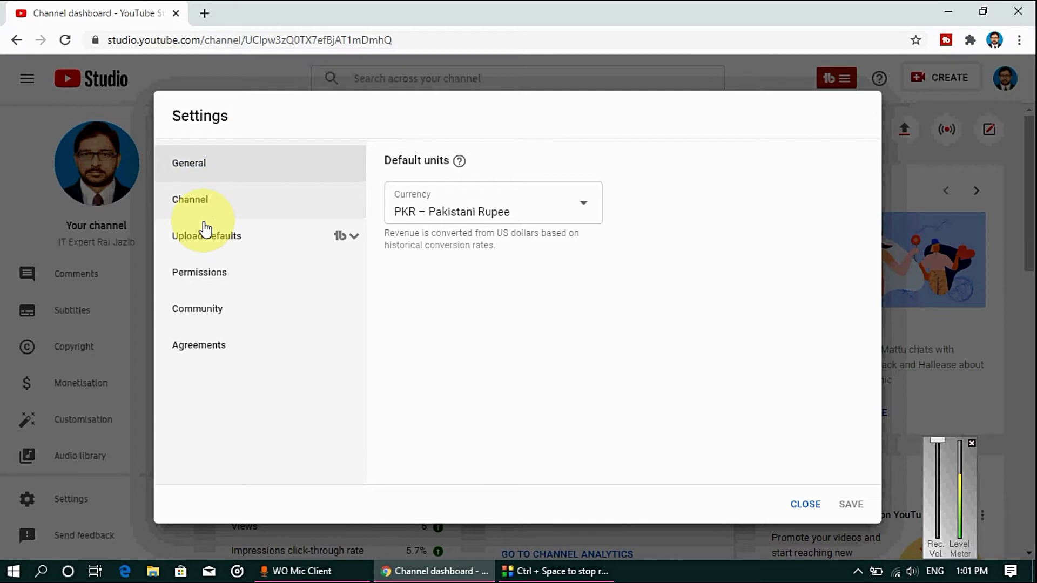
click(203, 241)
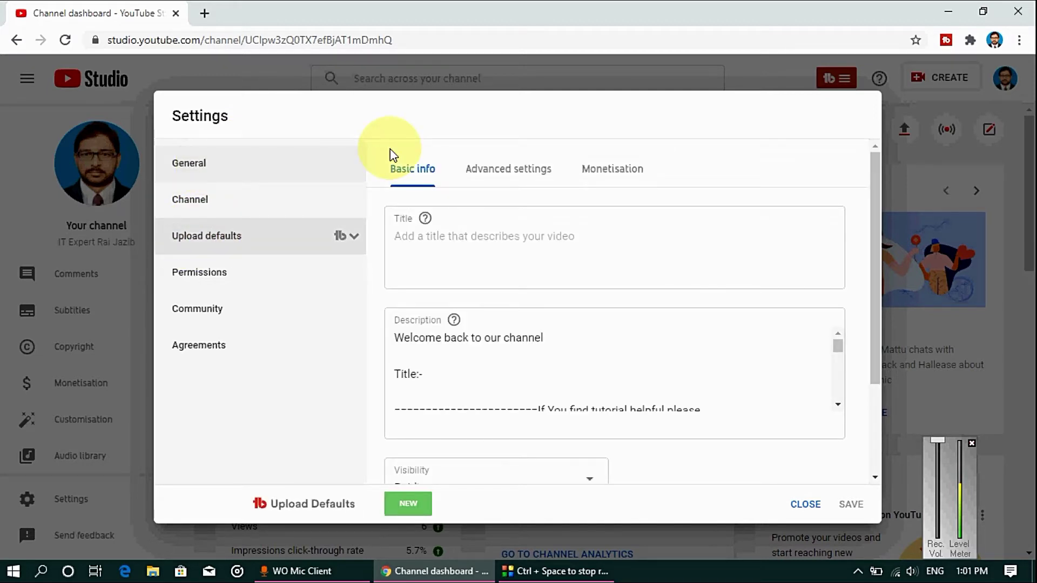
click(607, 170)
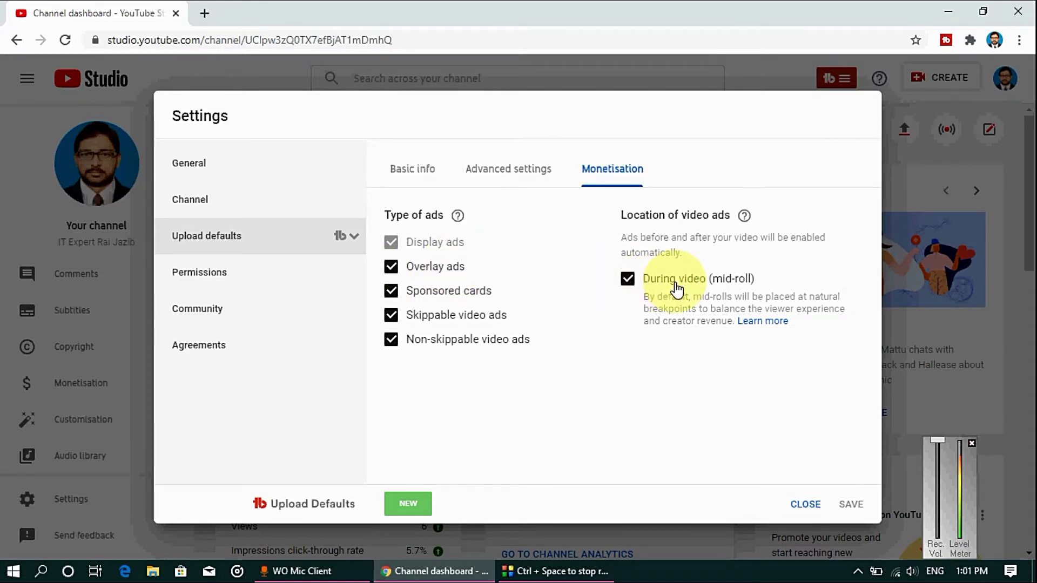
Toggle default mid-roll ads off and back on, and disable overlay ads, sponsored cards, skippable and non-skippable video ads
click(636, 281)
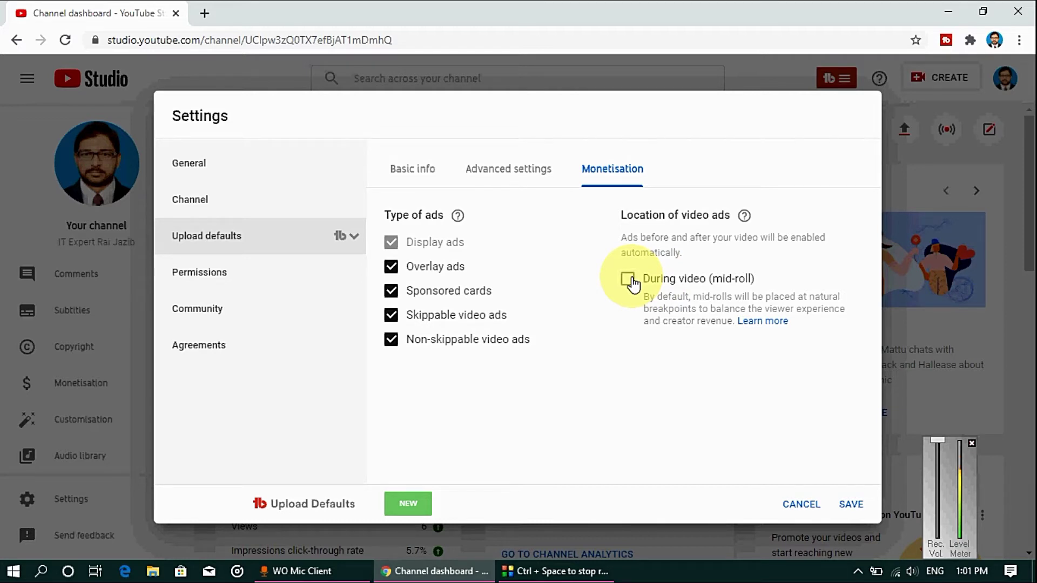
click(629, 280)
click(391, 267)
click(391, 291)
click(391, 317)
click(391, 341)
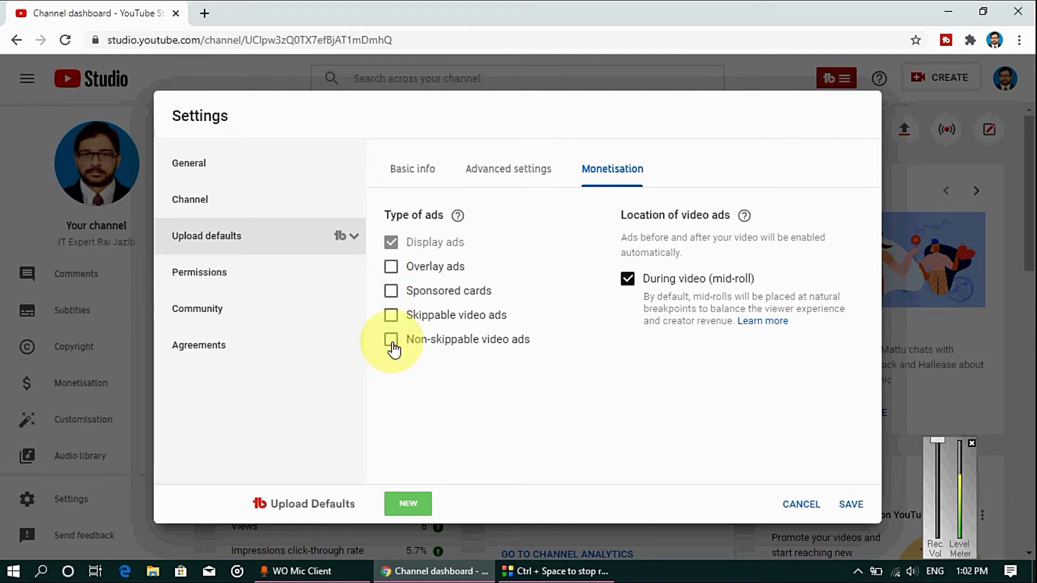
Re-enable non-skippable and skippable video ads, sponsored cards and overlay ads in the upload defaults, and close the settings
click(391, 340)
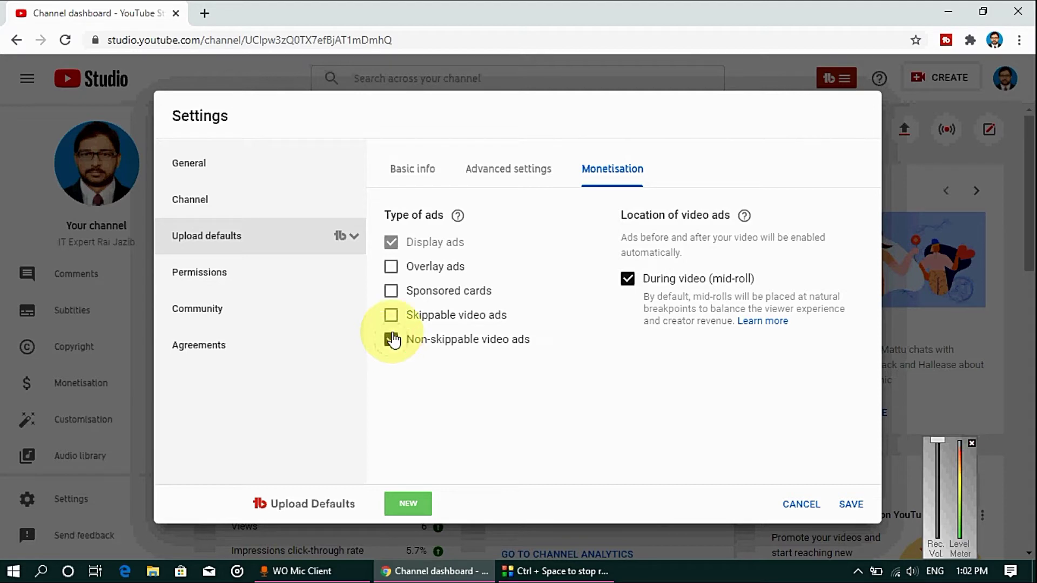
click(391, 315)
click(391, 290)
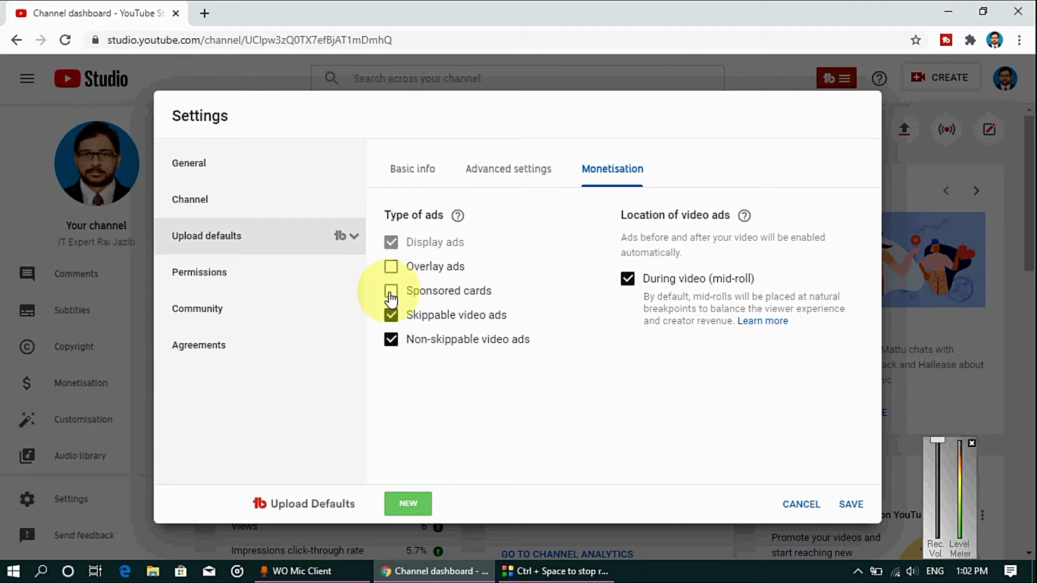
click(391, 267)
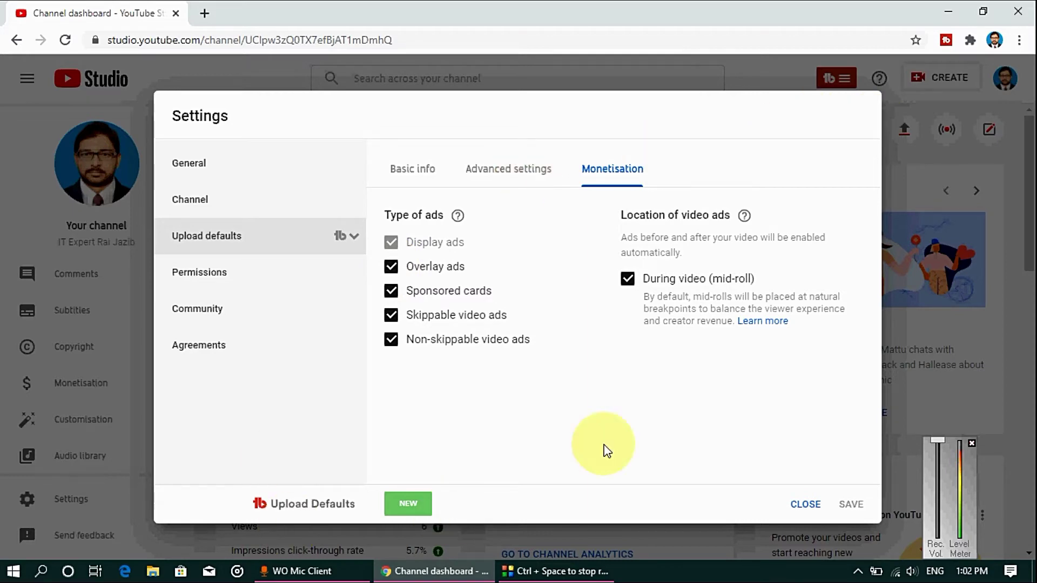
click(804, 505)
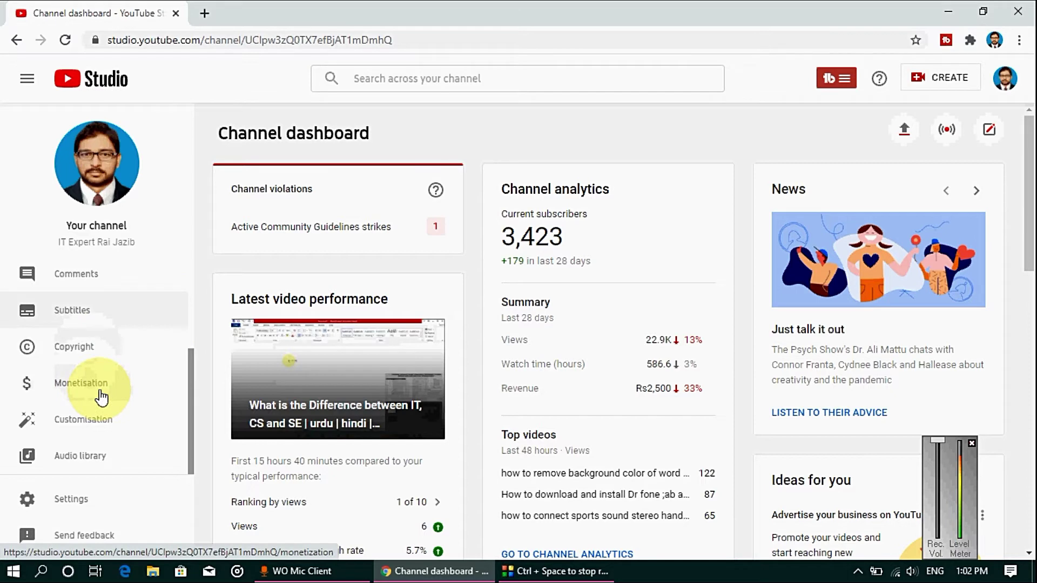
Open the channel's uploaded videos and filter the list to those with at least 4000 views
scroll(189, 316, up, 3)
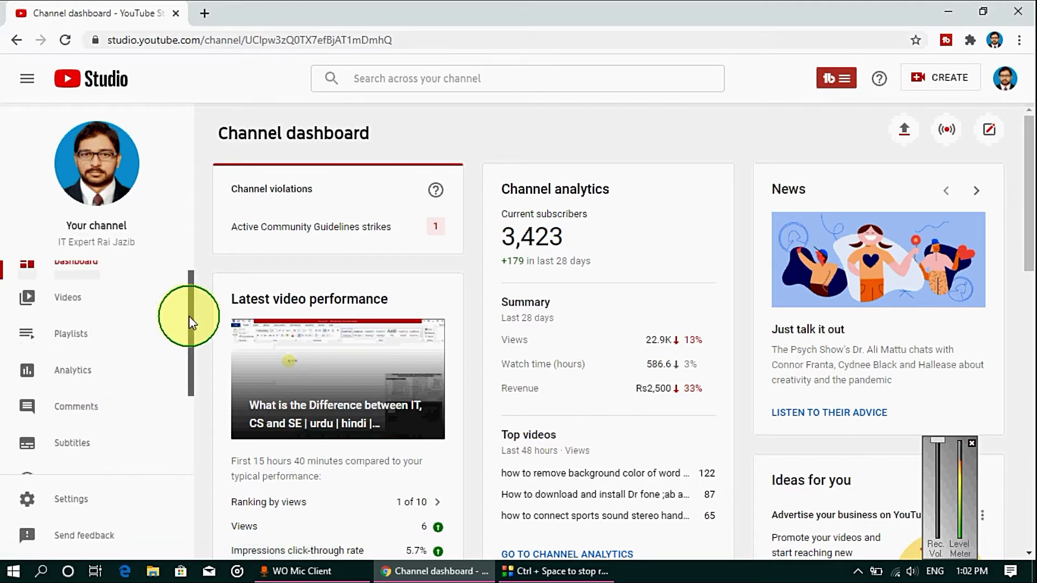
click(76, 316)
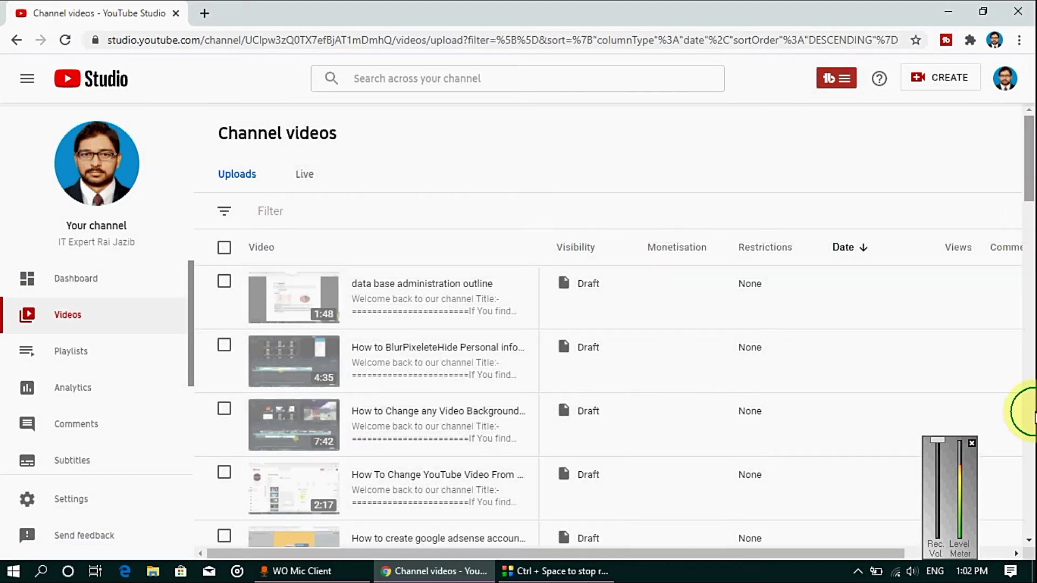
drag(1033, 415, 1033, 565)
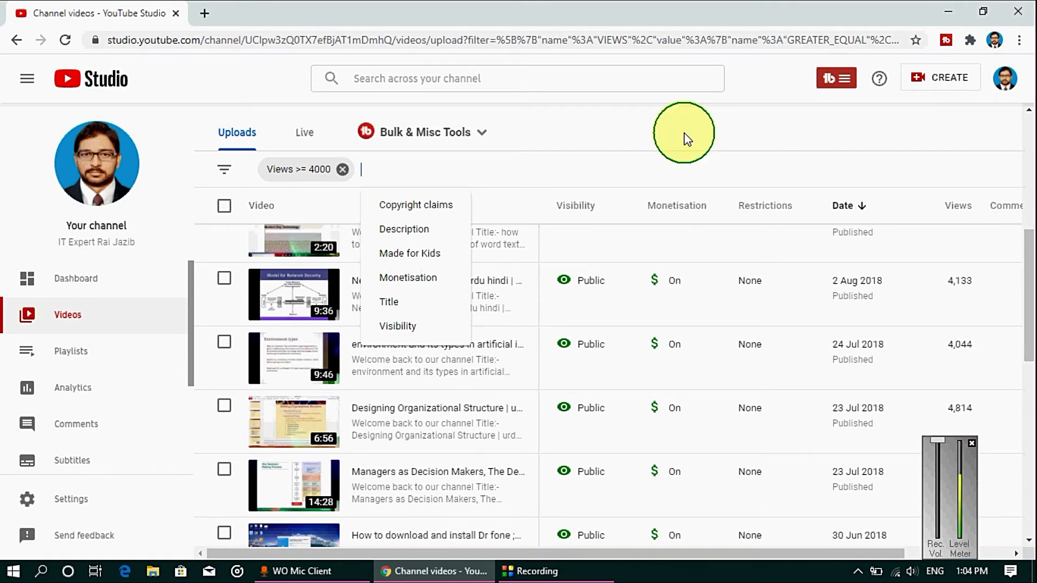
click(656, 157)
click(361, 169)
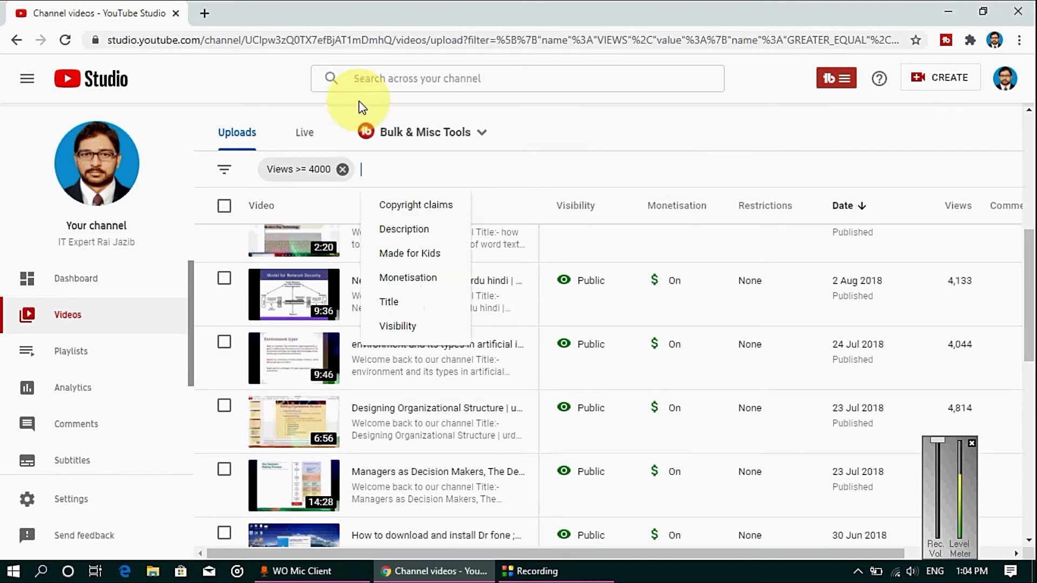
click(252, 88)
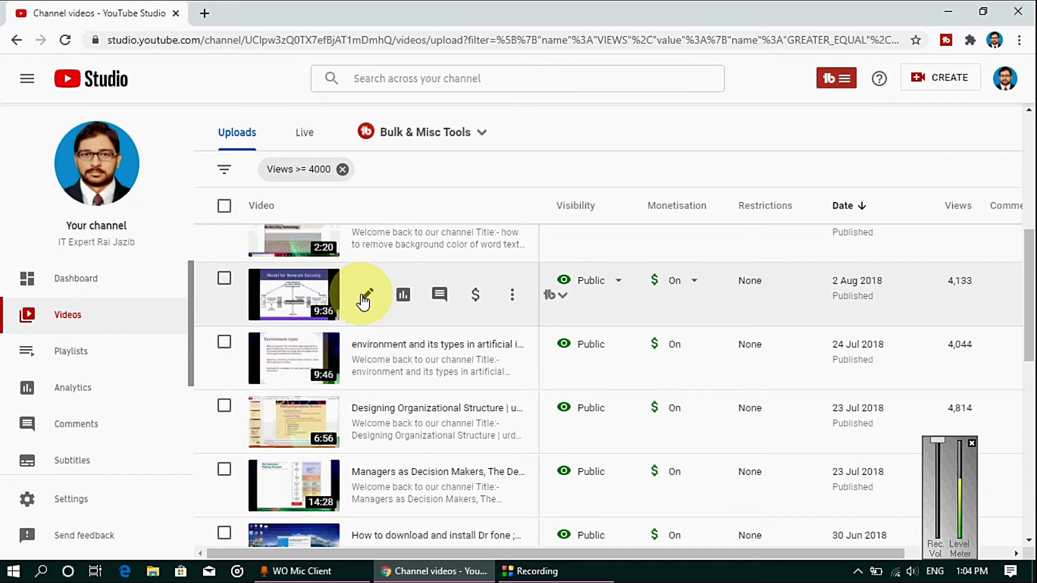
Open the details of the 9:36 network security model video and go to its monetisation settings
click(364, 296)
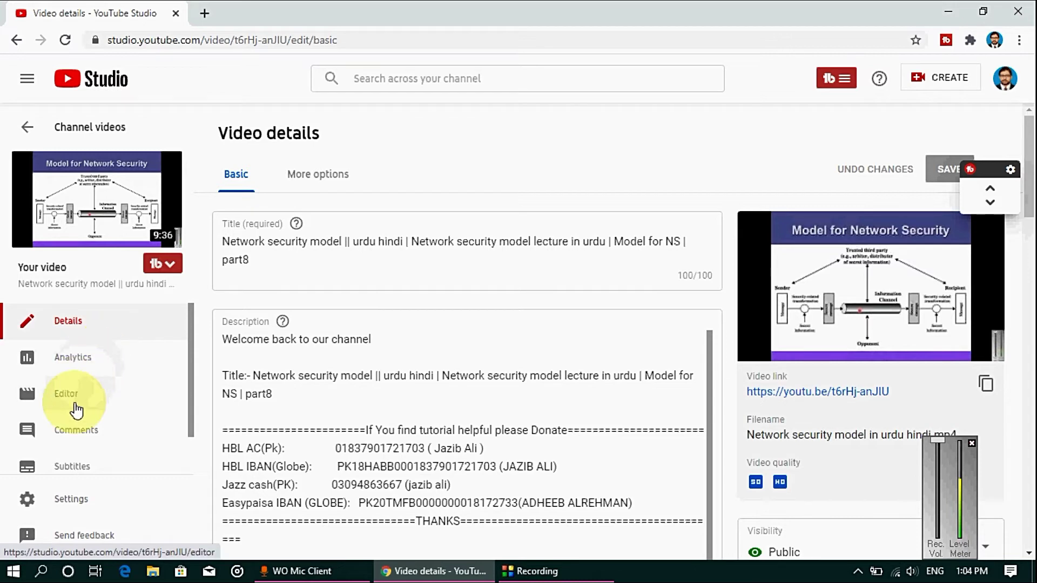
scroll(190, 465, down, 1)
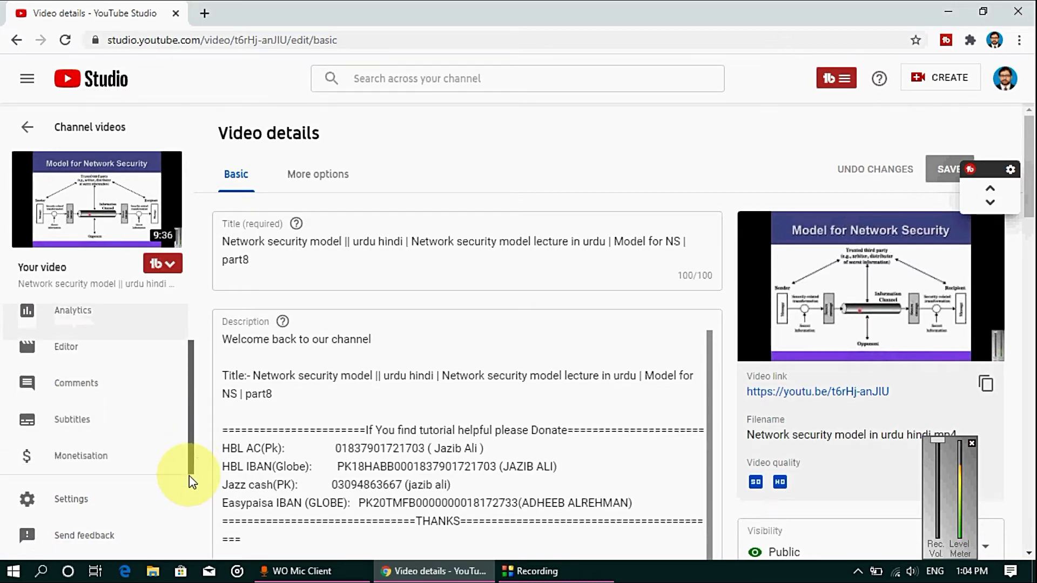
click(73, 459)
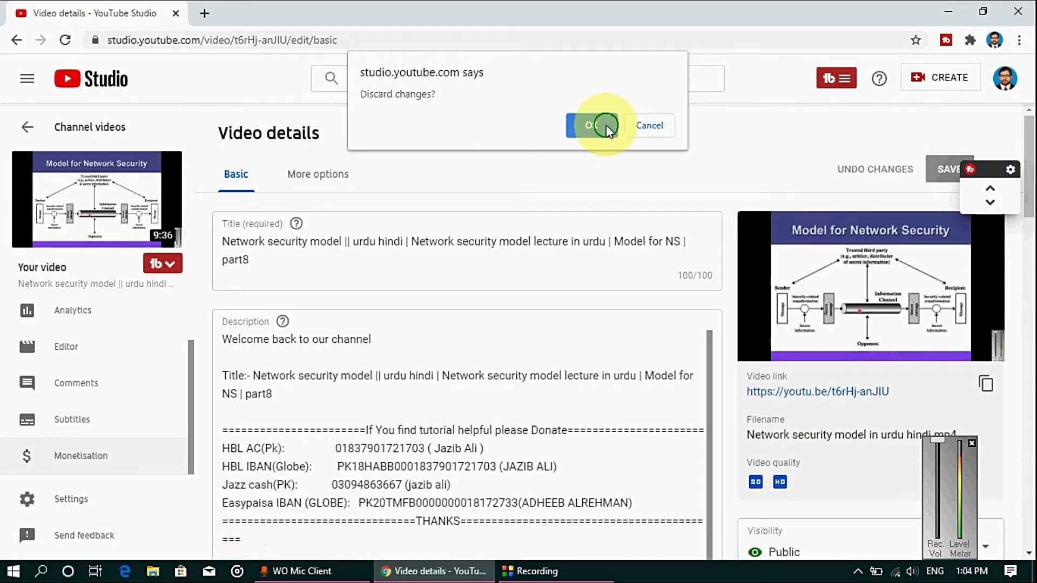
click(607, 128)
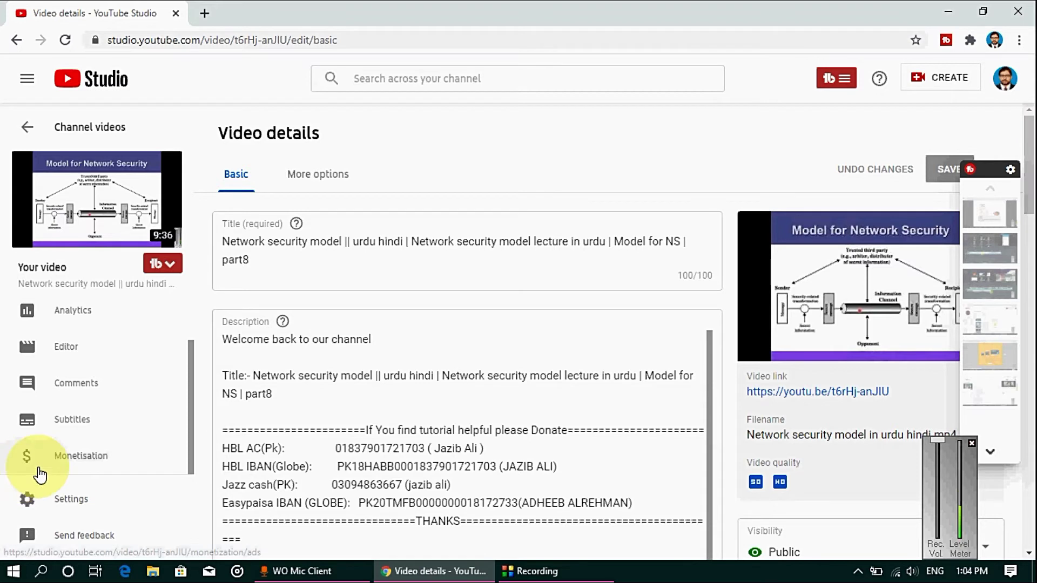
click(81, 465)
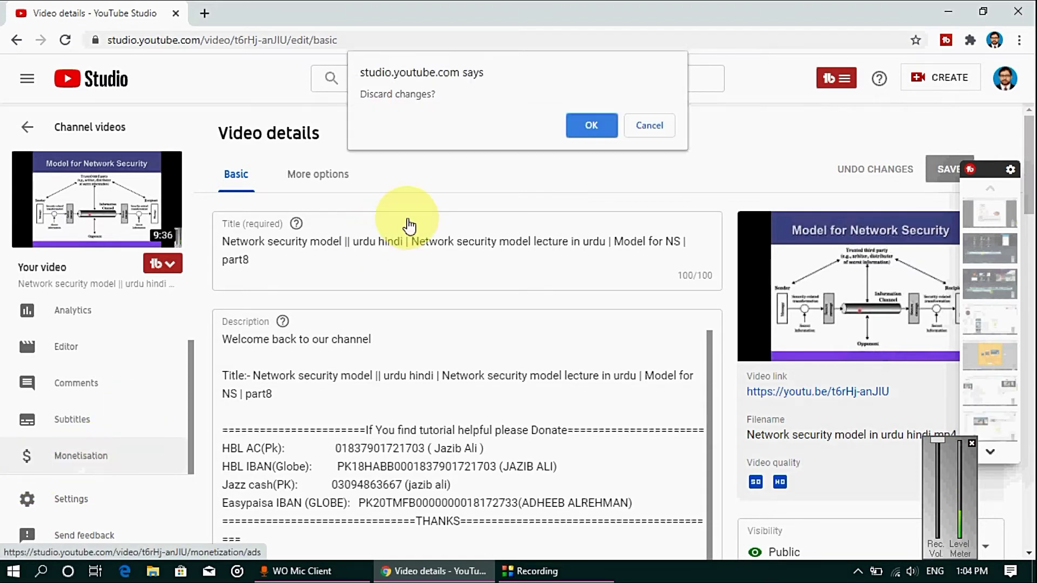
click(651, 124)
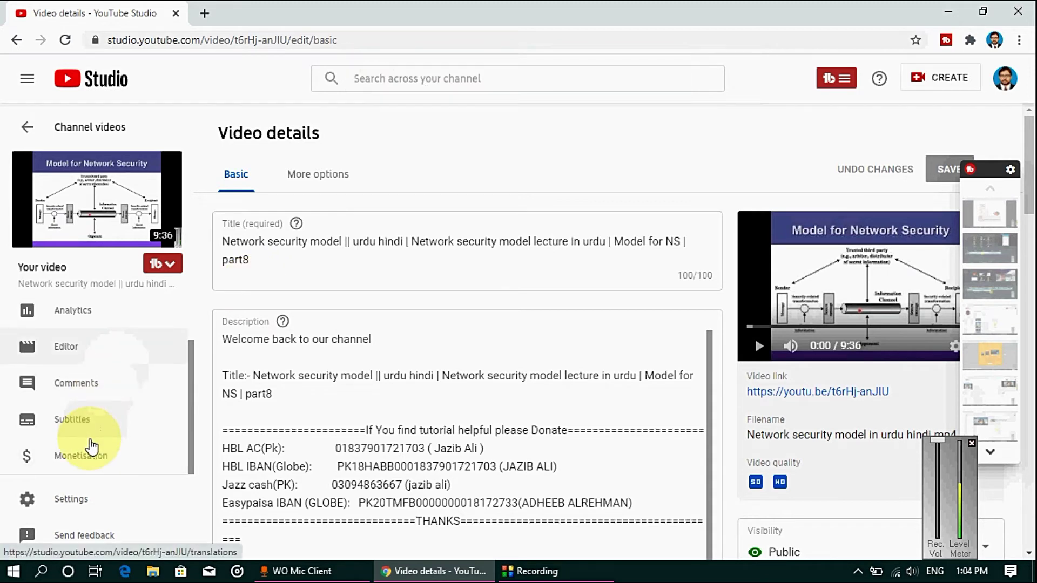
click(77, 462)
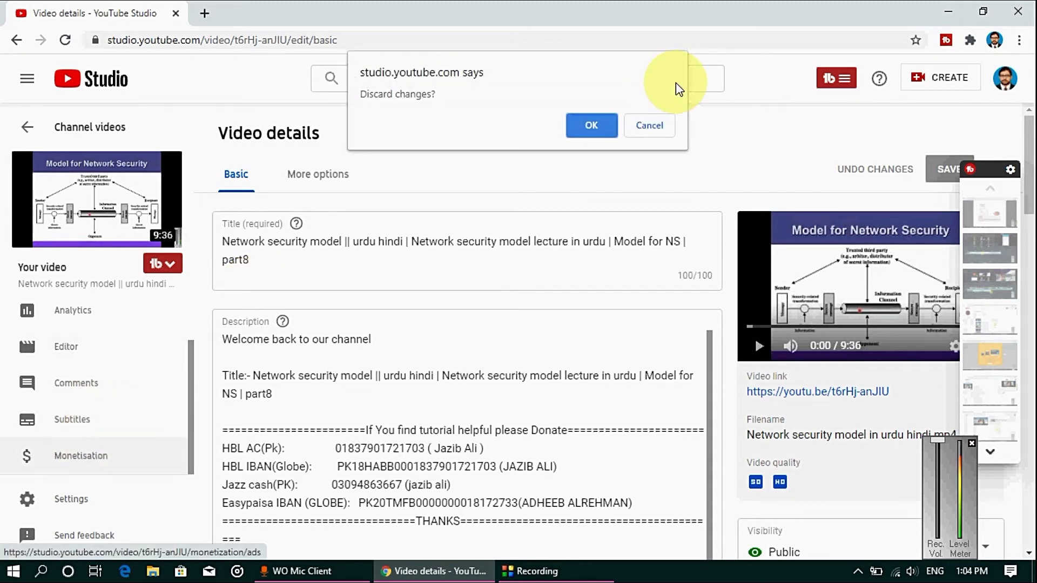
click(651, 125)
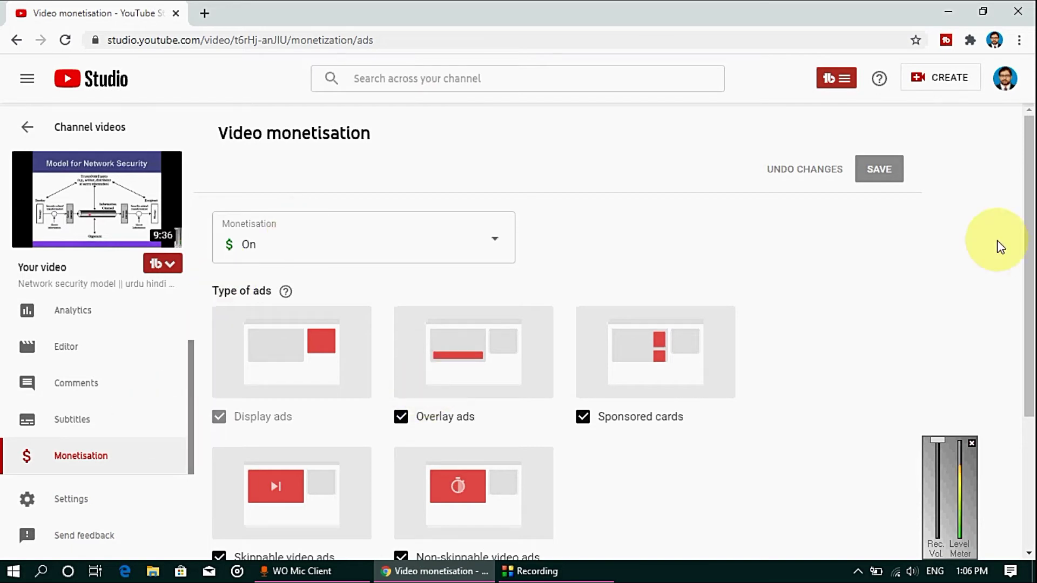
Try disabling mid-roll ads for the network security model video, and enable them again
drag(1028, 281, 1035, 370)
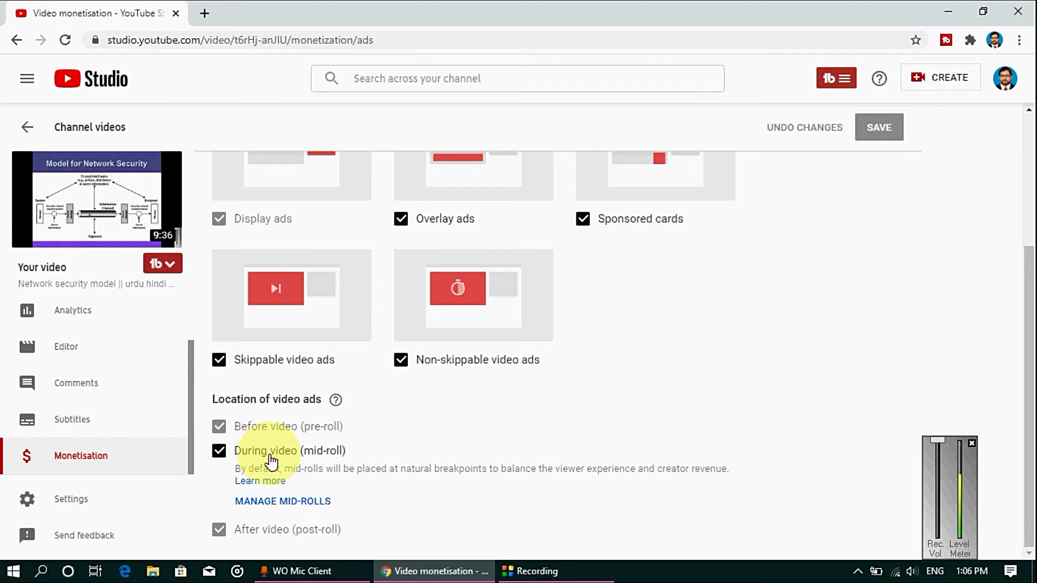
click(220, 452)
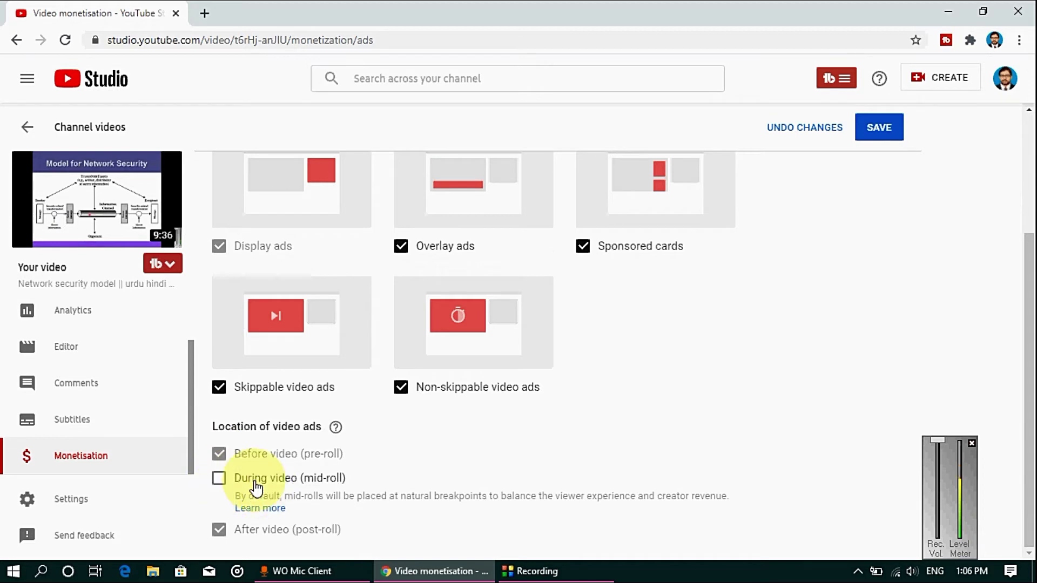
click(218, 482)
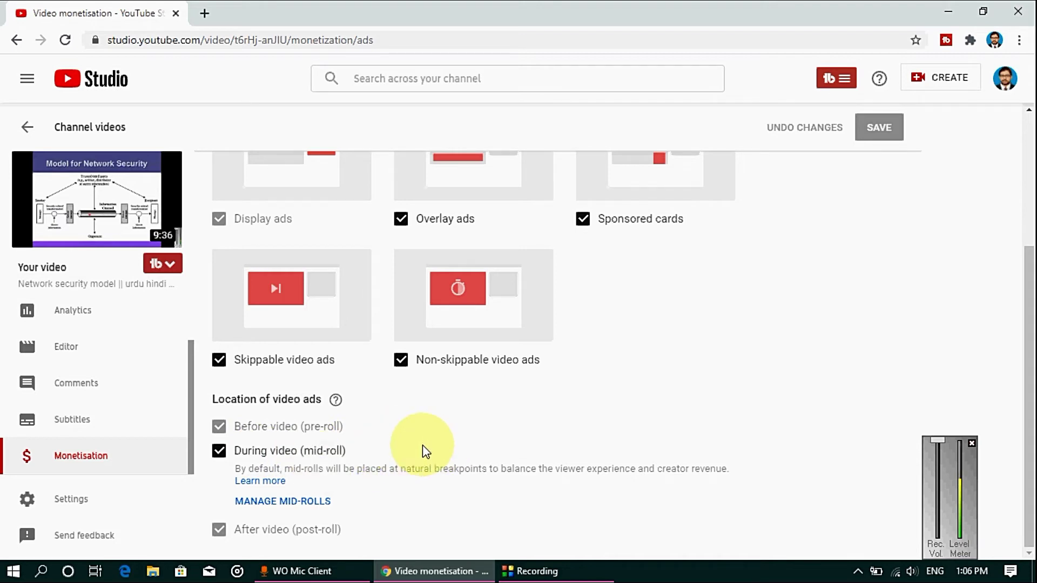
Review the ad types and video ad locations selected for the network security model video
click(1034, 363)
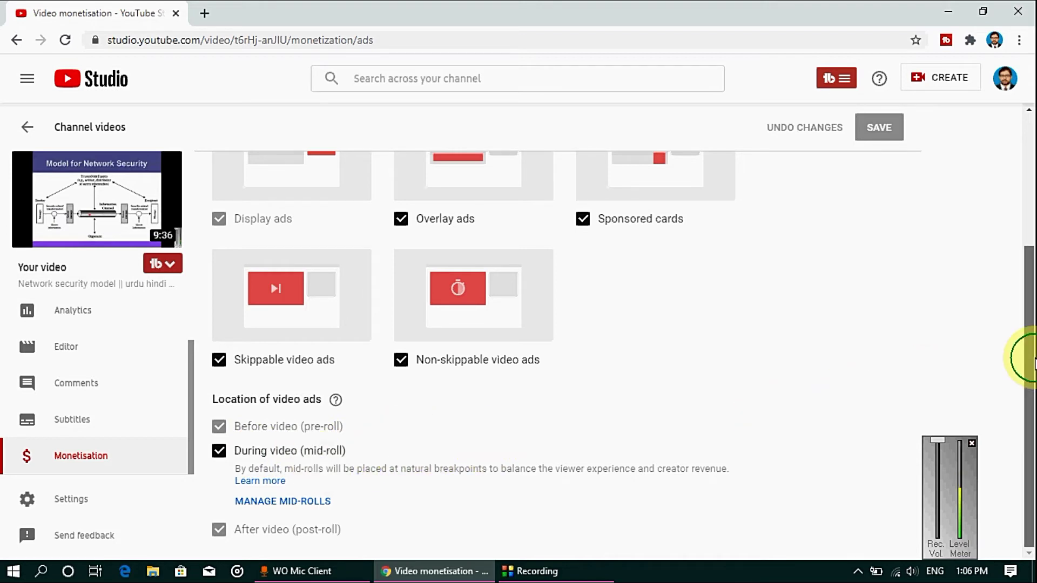
drag(1035, 363, 1034, 355)
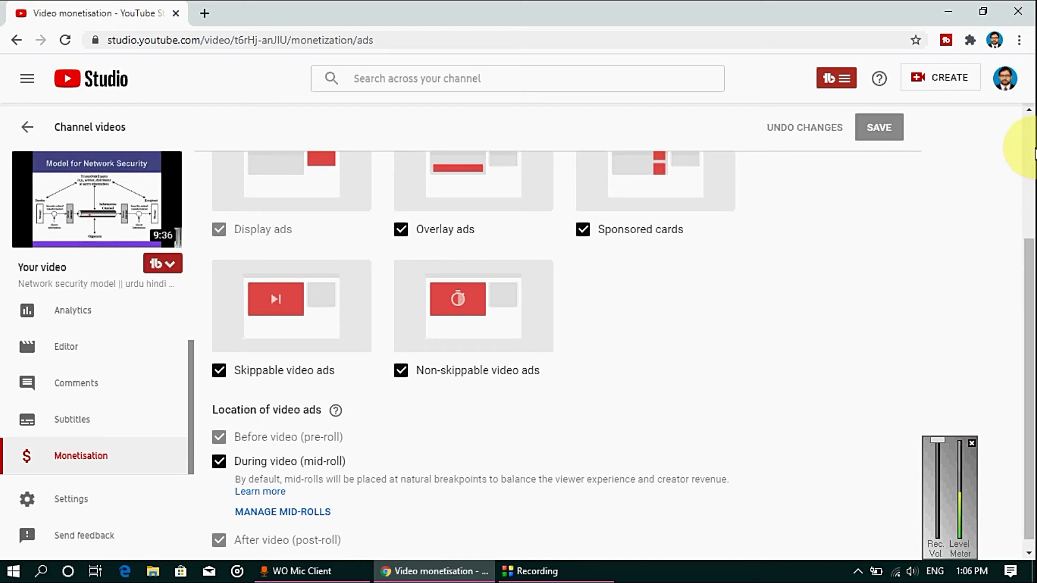
scroll(1023, 151, up, 4)
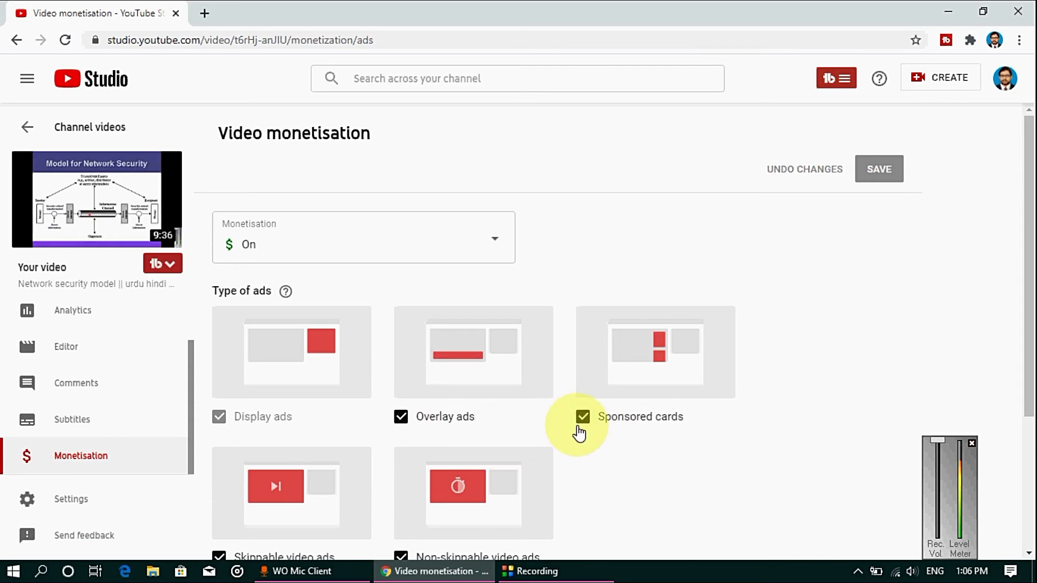
drag(1030, 221, 1030, 359)
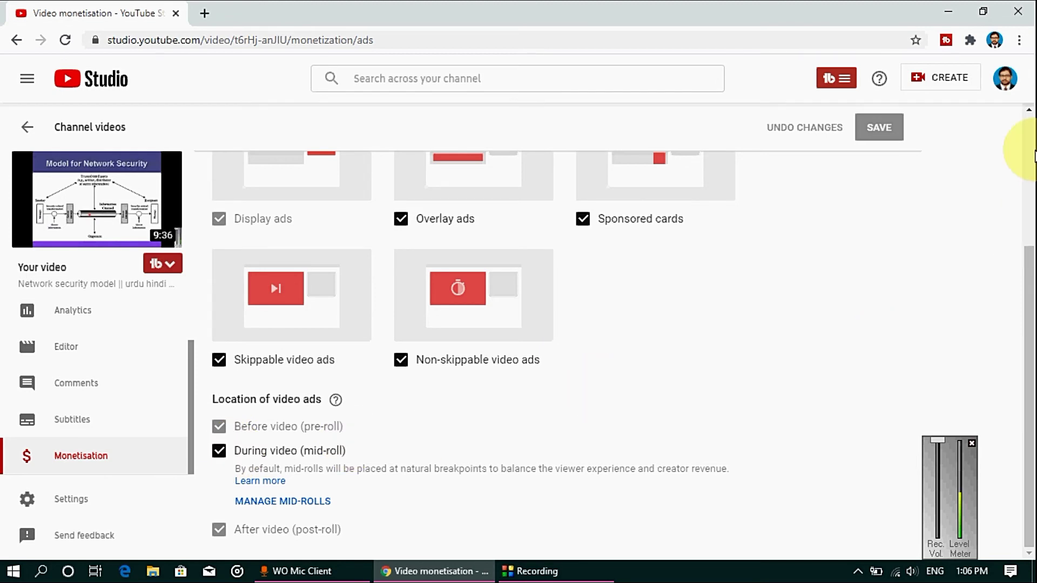
click(1026, 145)
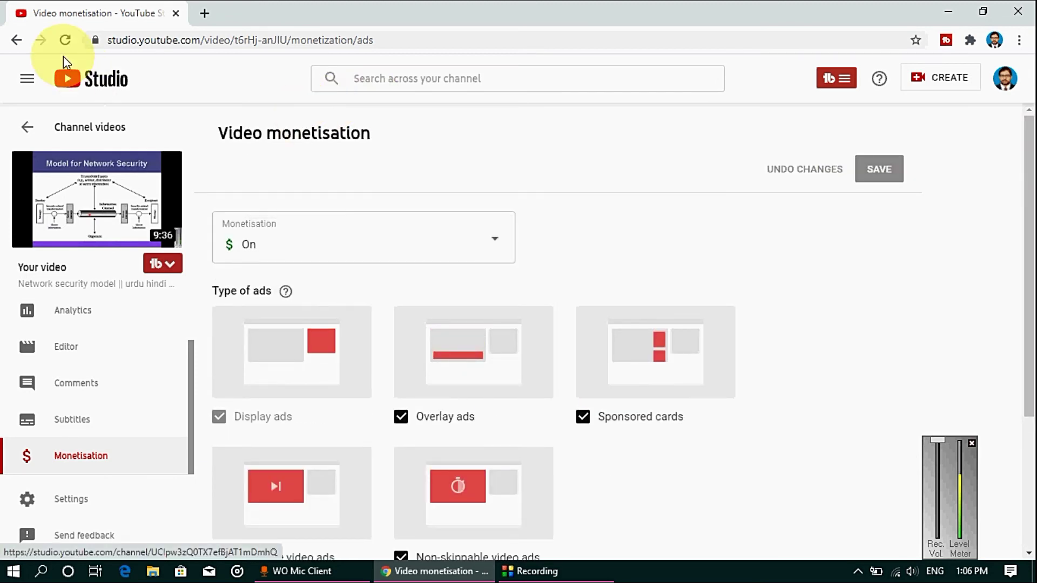
Return to the filtered video list and check the ad locations in the 3:22 Easypaisa video's monetisation settings
click(15, 42)
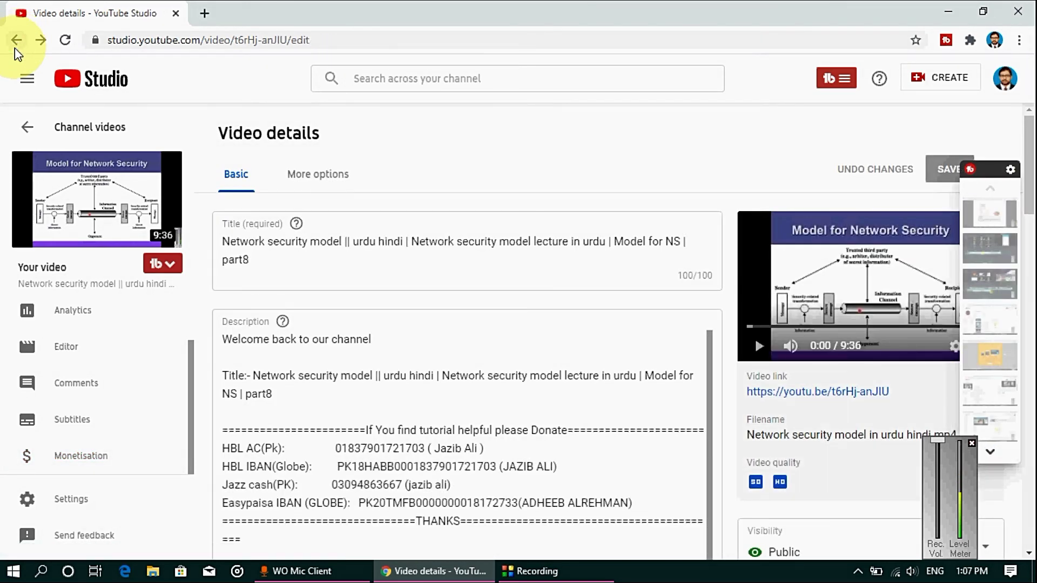
click(15, 43)
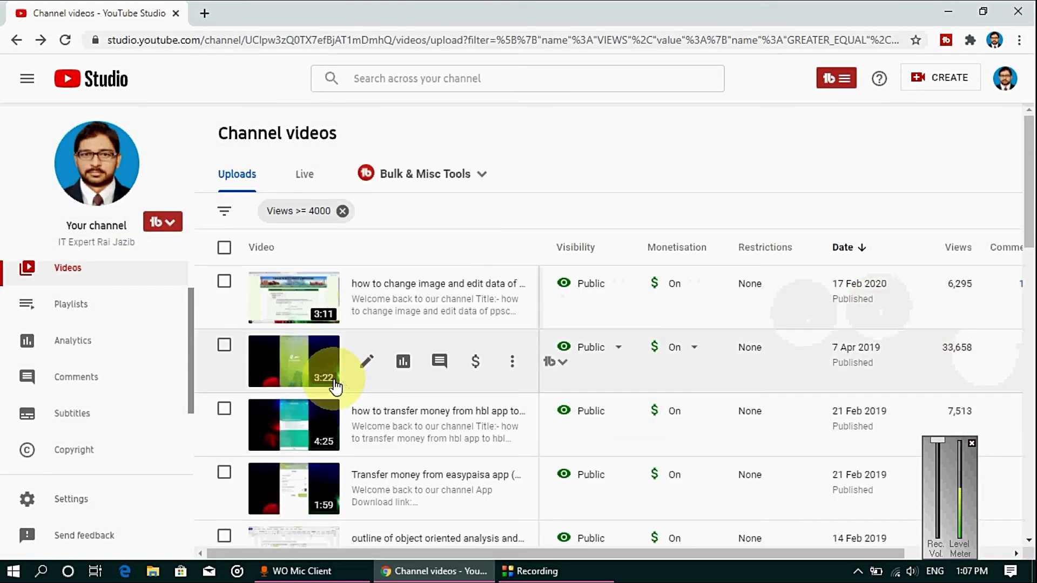
click(366, 372)
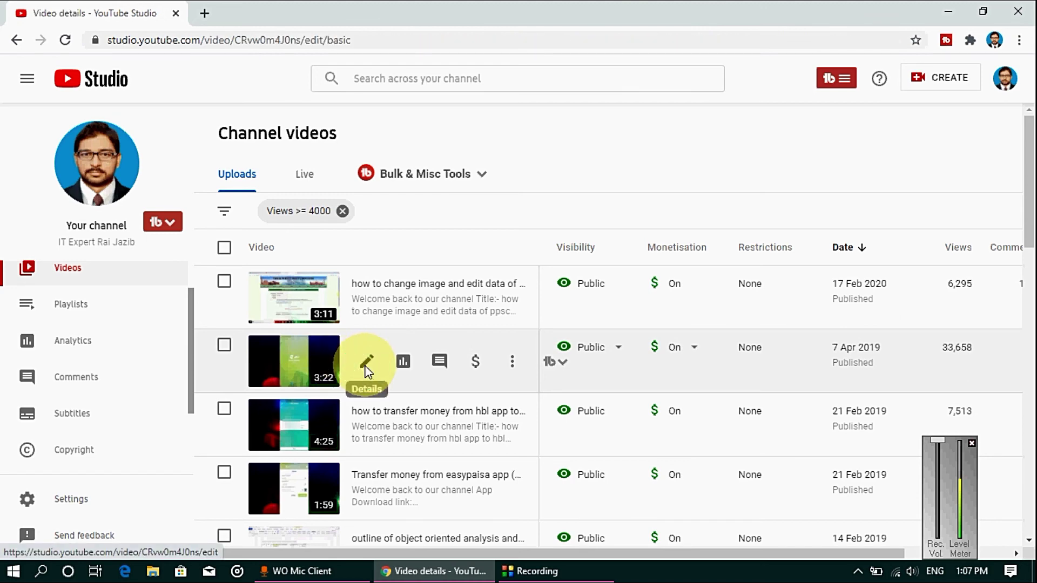
click(81, 462)
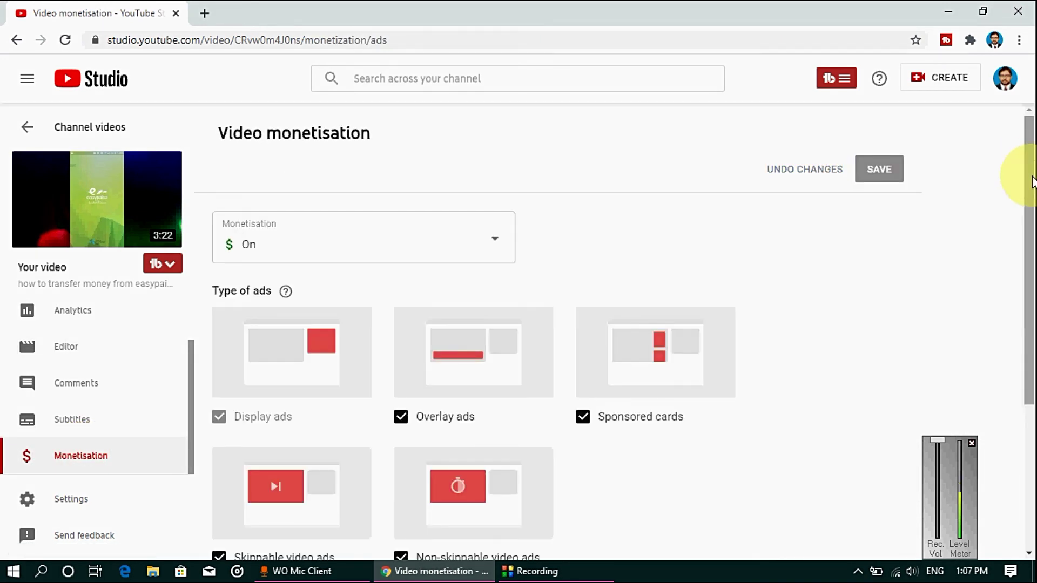
drag(1031, 179, 1018, 336)
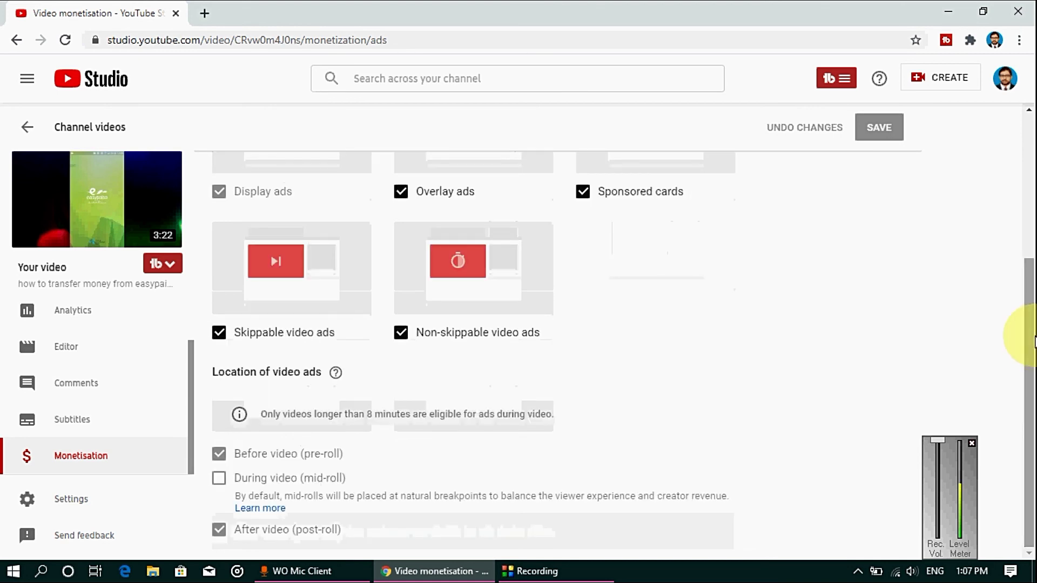